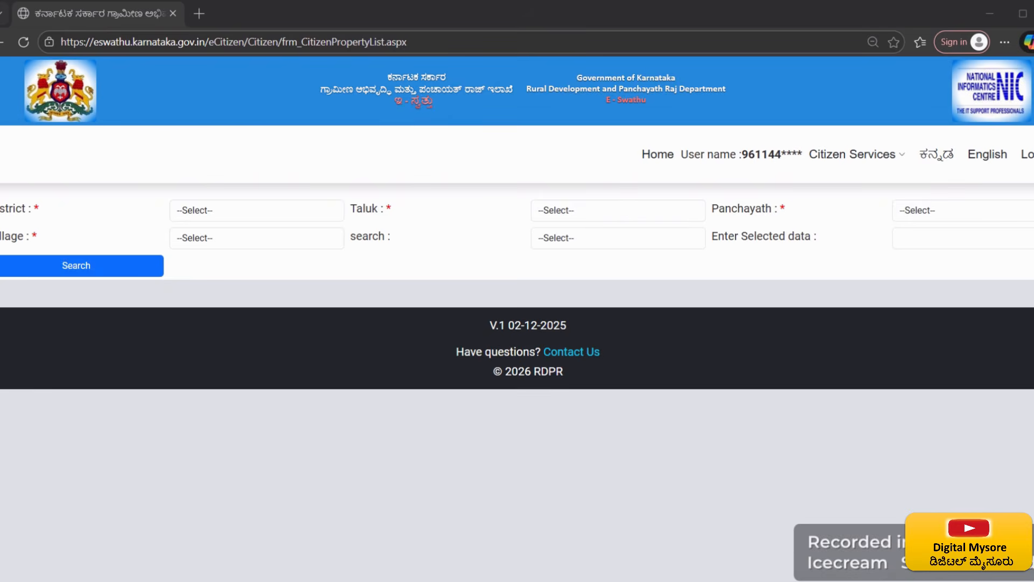
- Open the returned applications for modification and list those for MYSURU district
click(882, 153)
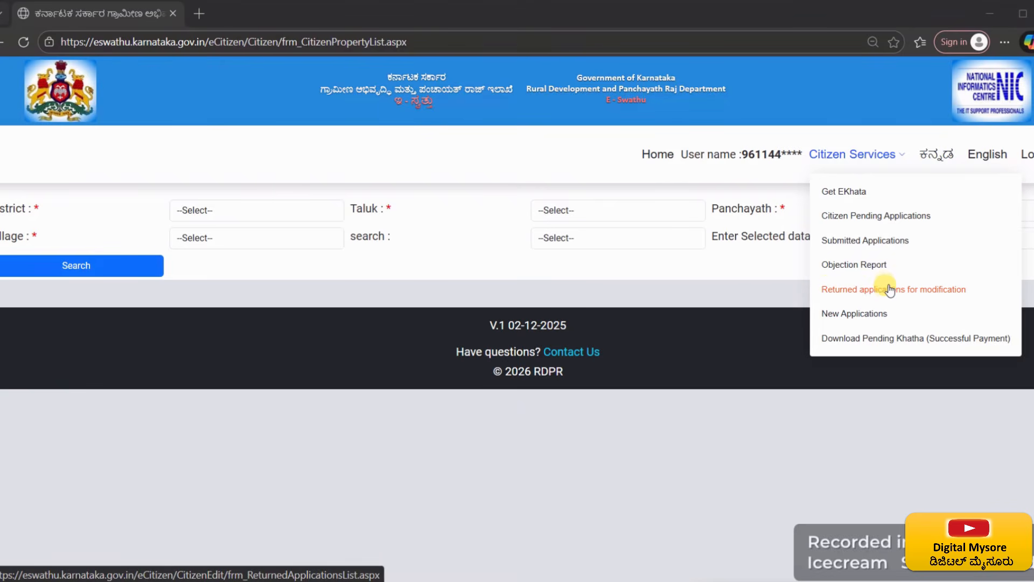
click(954, 291)
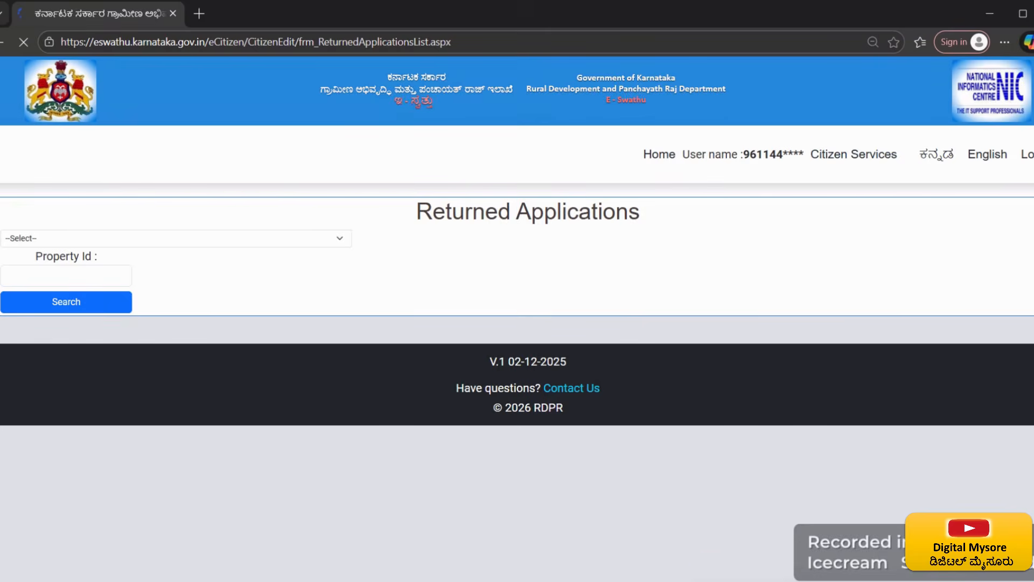
click(305, 236)
scroll(200, 470, down, 4)
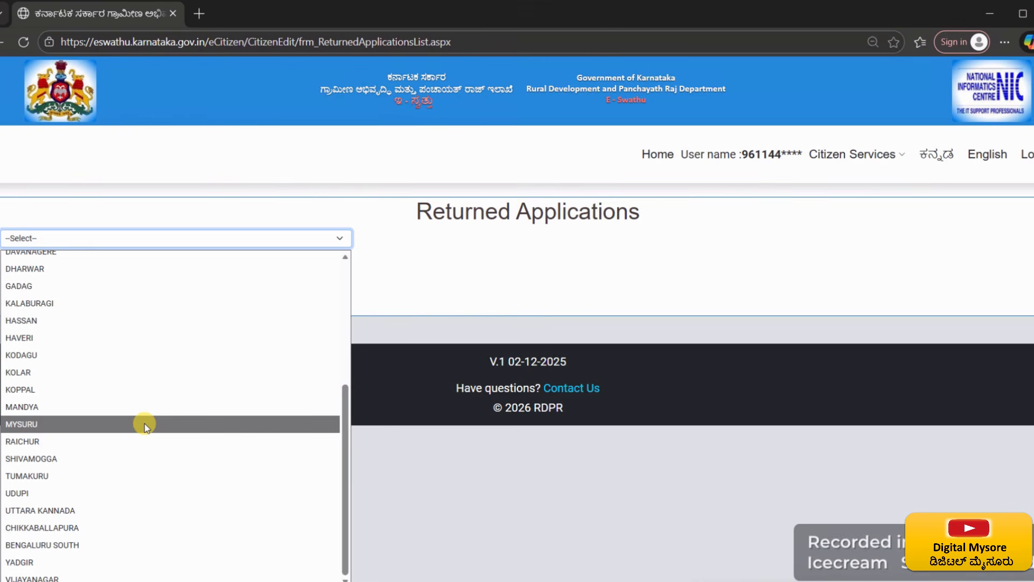
click(287, 425)
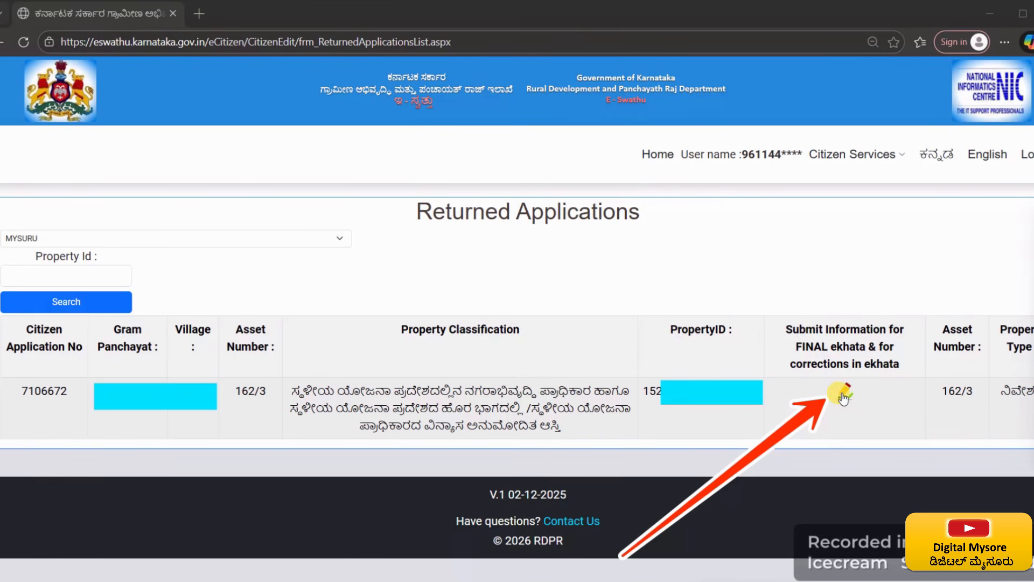
- Open the listed returned application for editing and review the available document types for upload
click(844, 397)
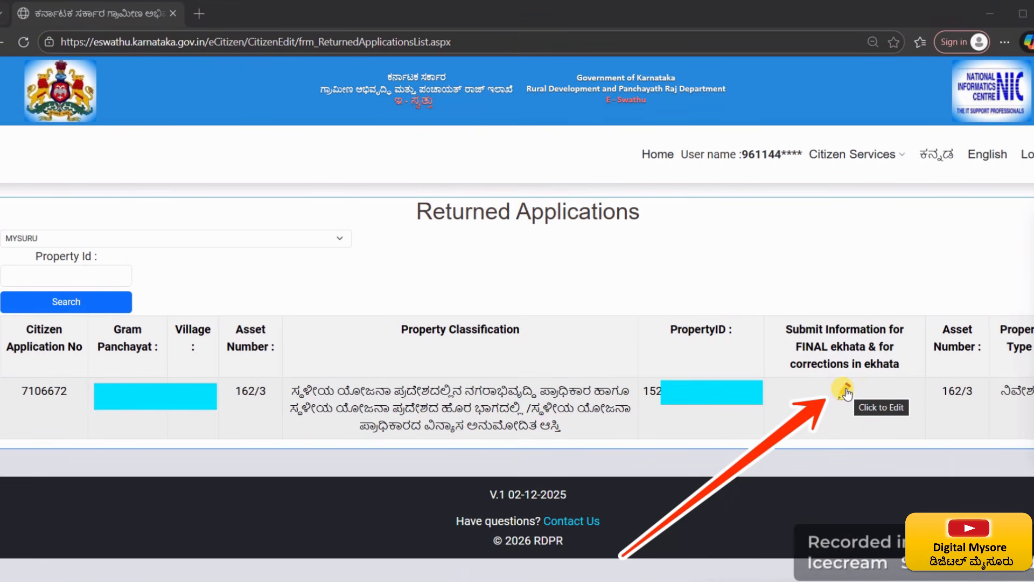
click(845, 392)
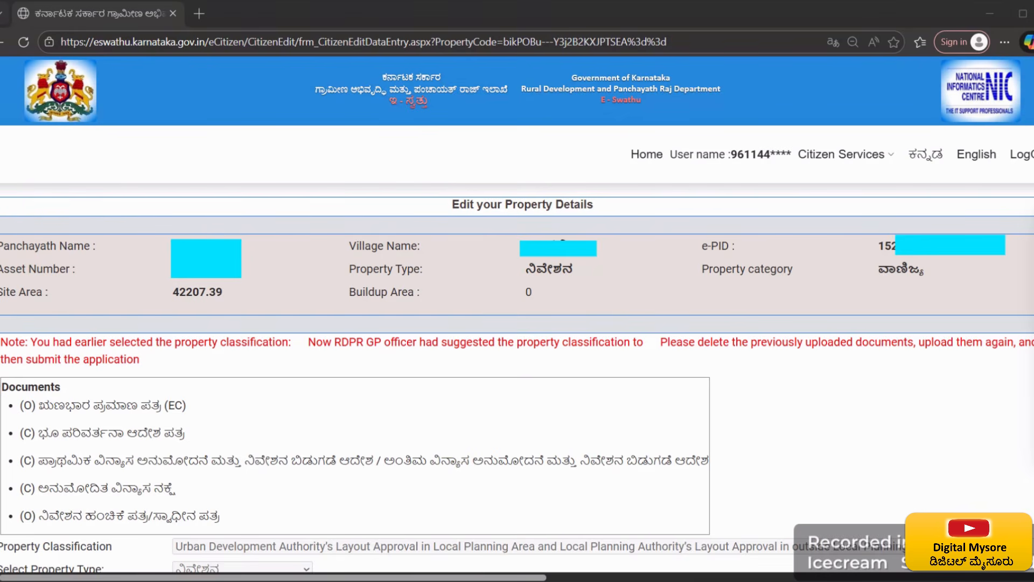
scroll(706, 484, down, 6)
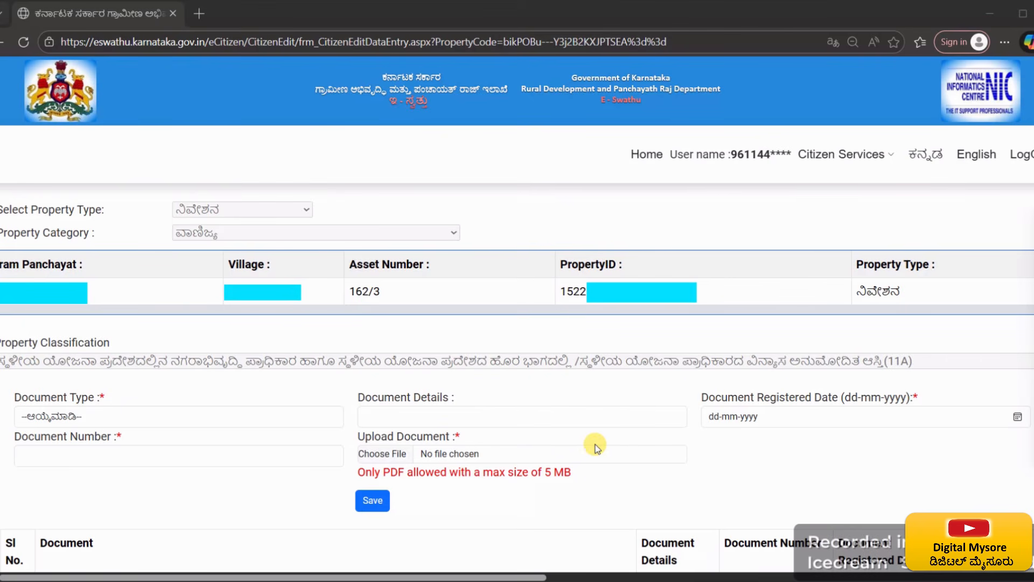
click(224, 414)
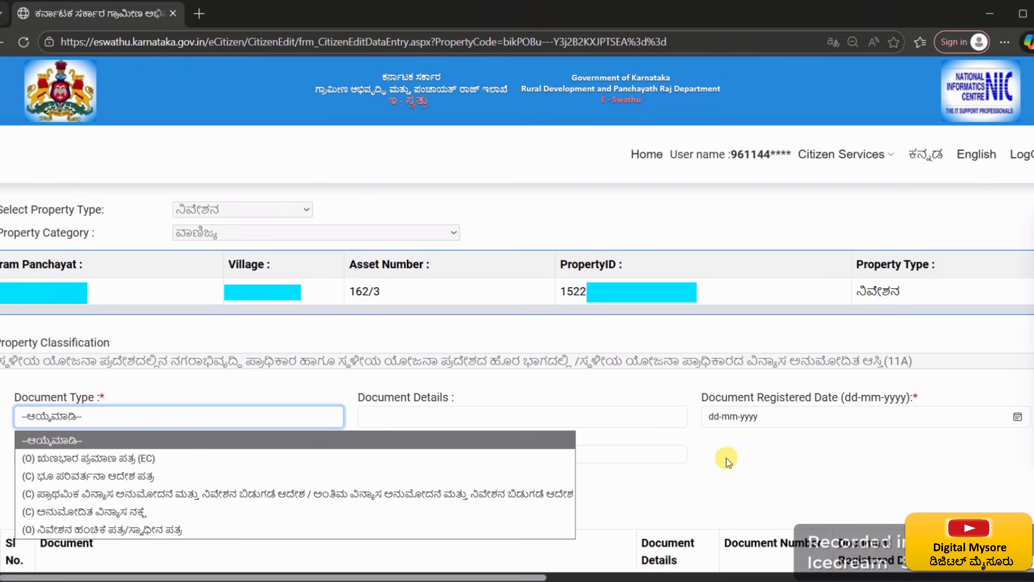
click(780, 477)
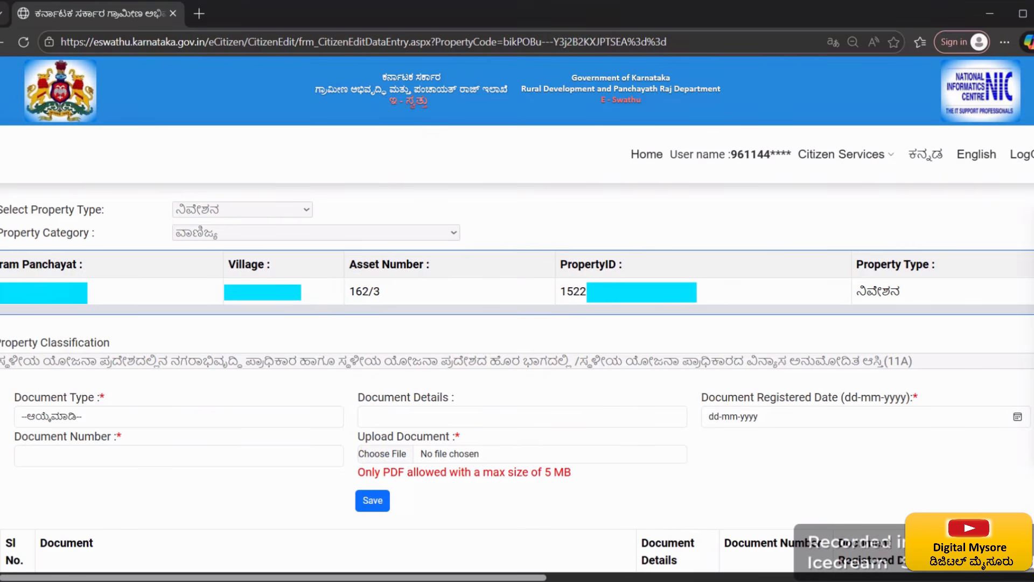
- Send the returned application with its uploaded documents to the GP officer and acknowledge the message
scroll(517, 345, down, 5)
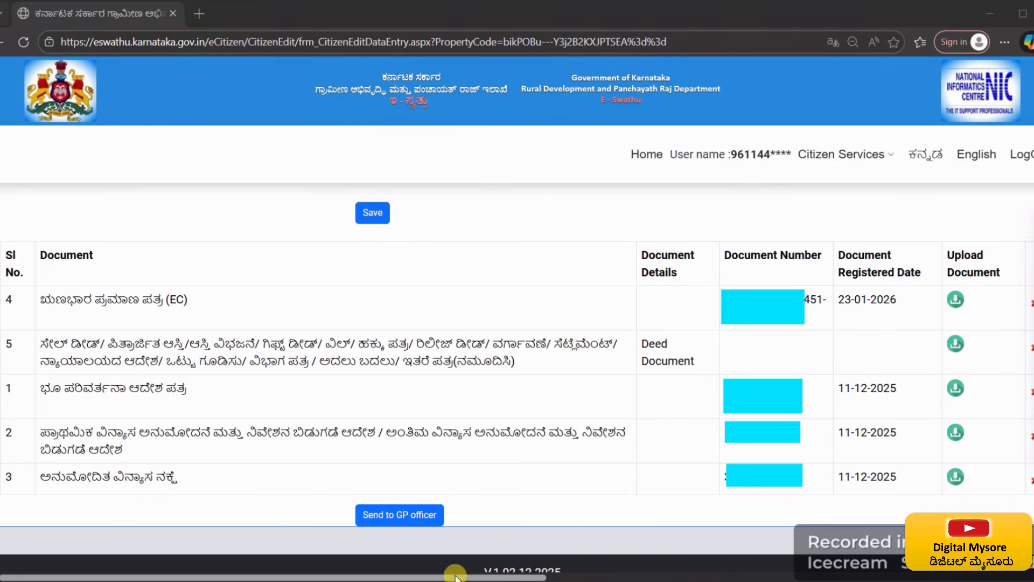
click(404, 519)
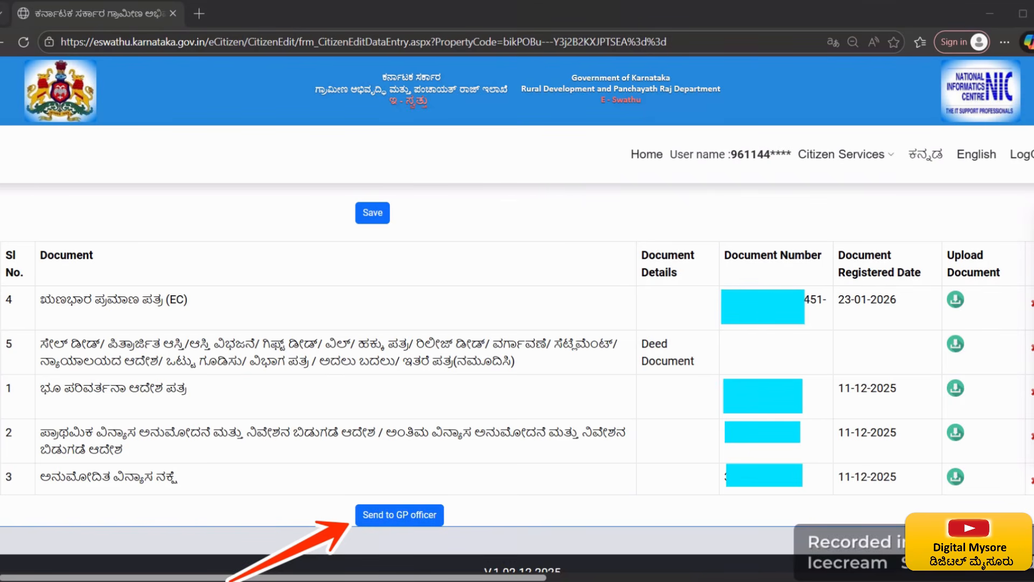
click(386, 511)
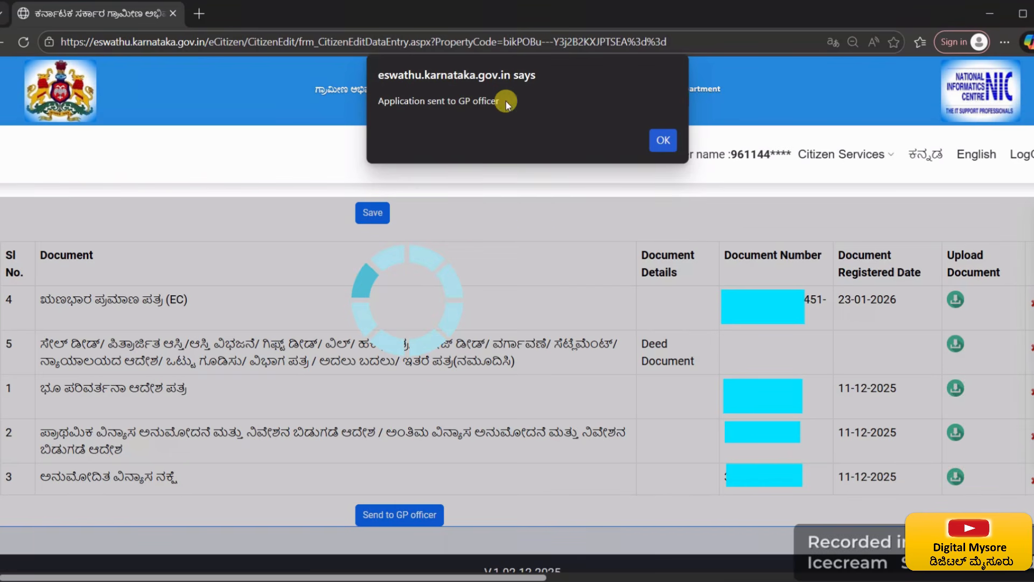
drag(506, 102, 378, 102)
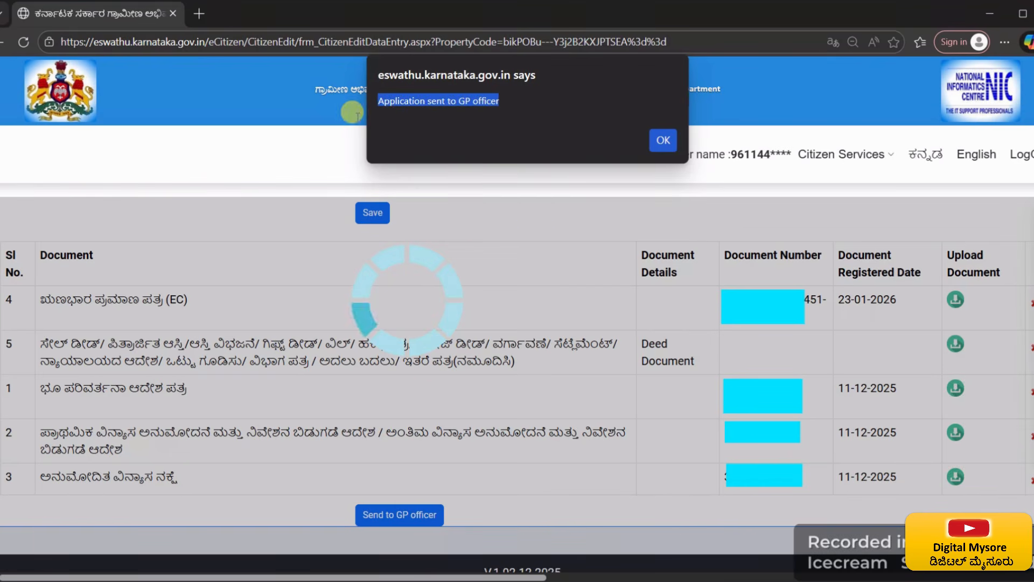
click(505, 117)
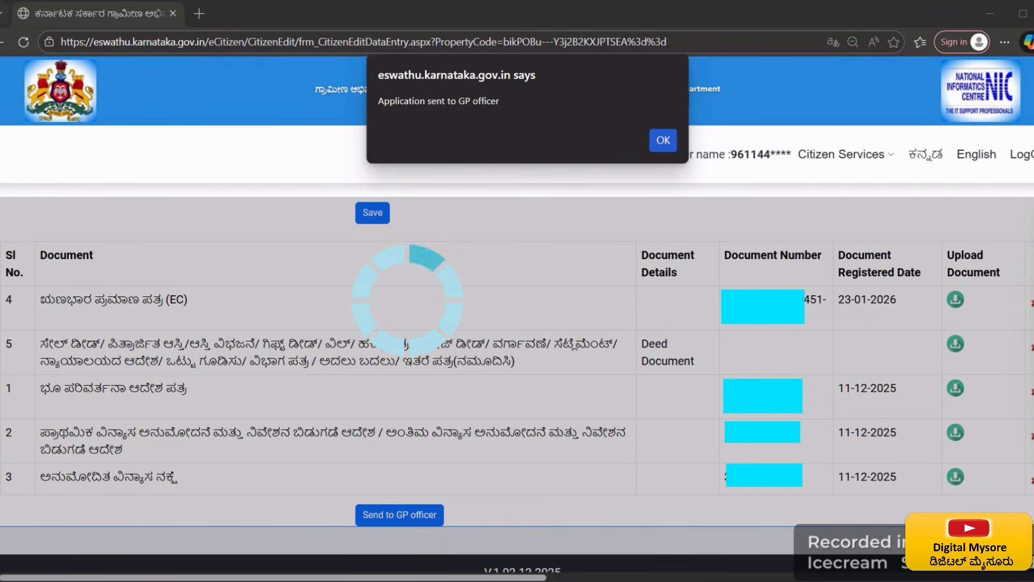
click(662, 141)
- Check the Returned Applications list again for MYSURU district
click(178, 238)
click(166, 432)
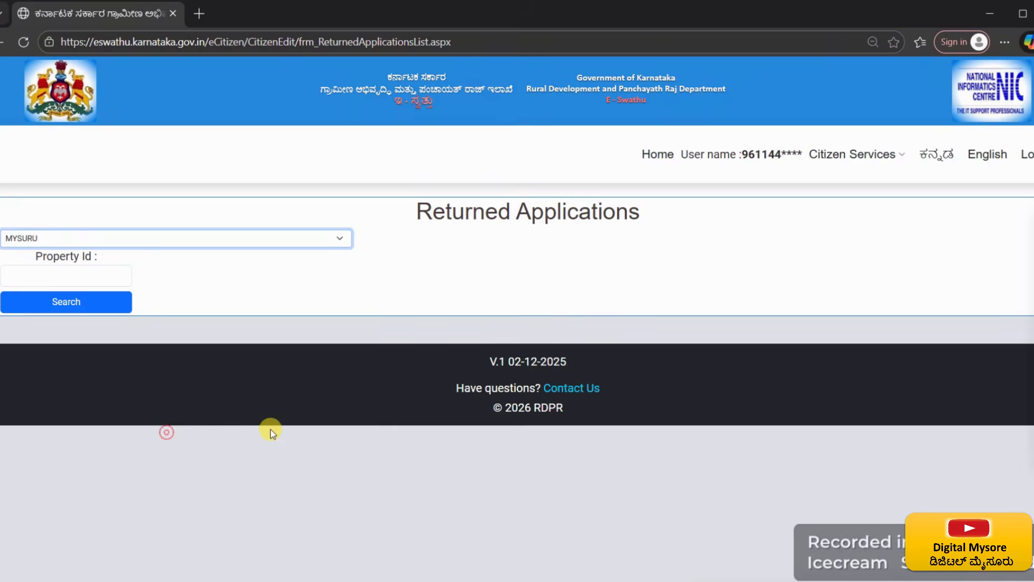
drag(339, 337, 700, 326)
click(797, 450)
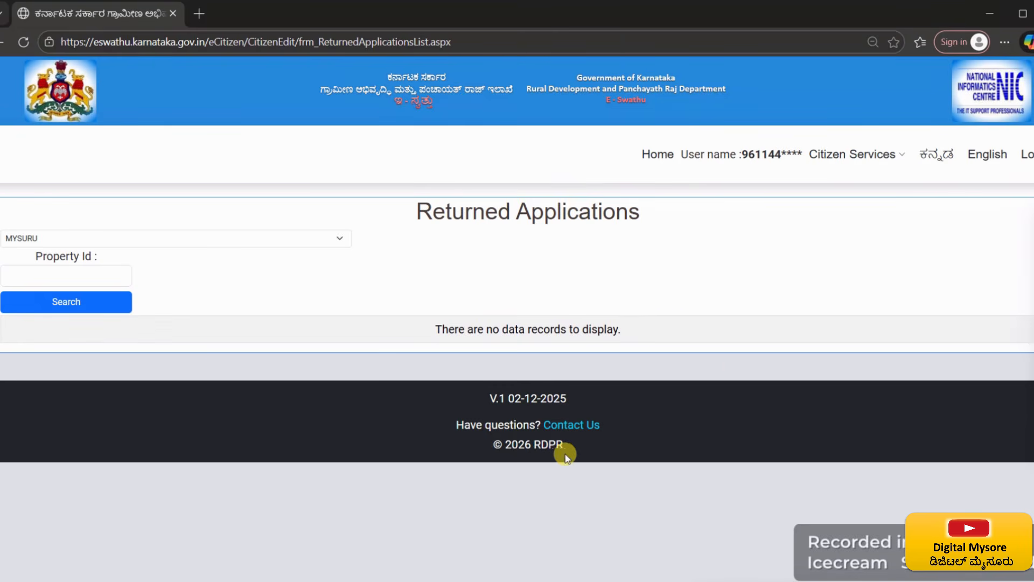
drag(218, 335, 673, 335)
click(777, 419)
- Open the Submitted Applications list for MYSURU district and check the entry of the application sent to the officer
click(851, 154)
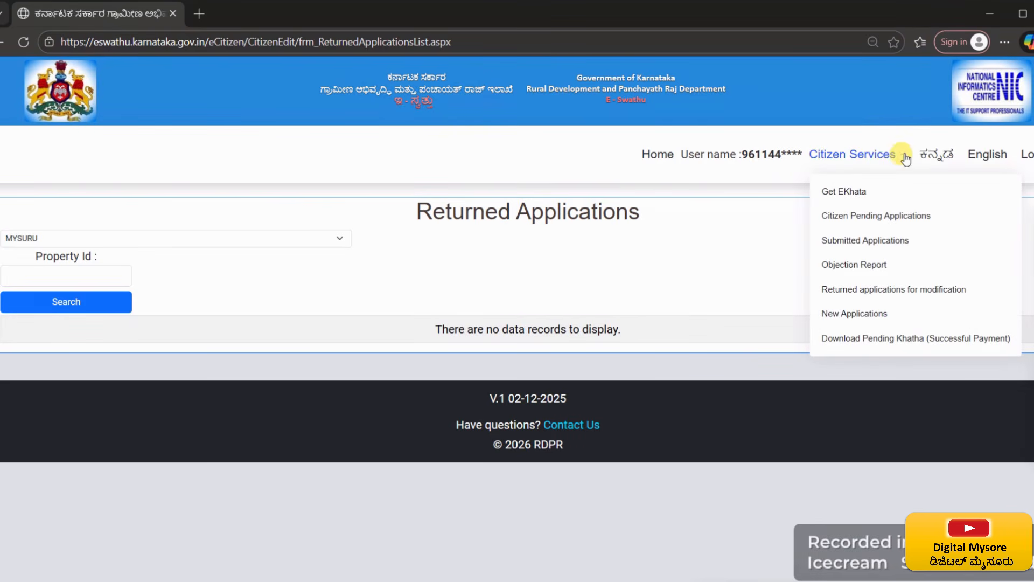
click(908, 242)
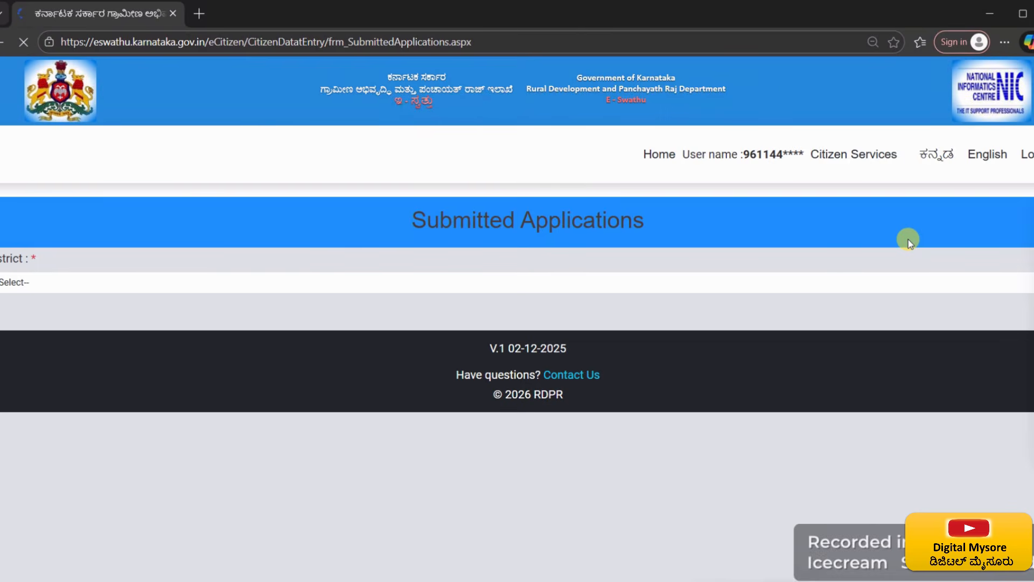
click(277, 285)
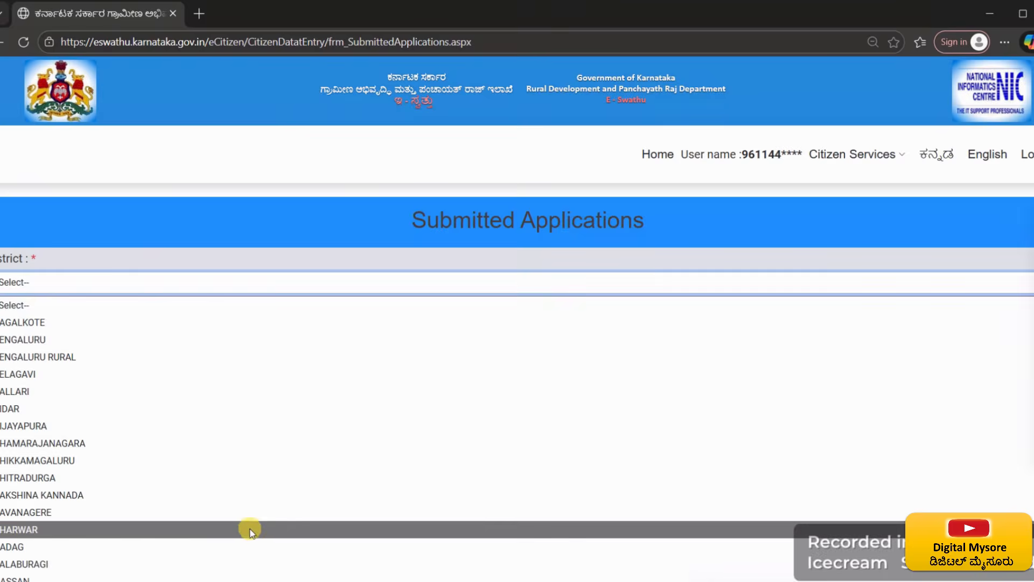
scroll(250, 529, down, 2)
scroll(249, 566, down, 3)
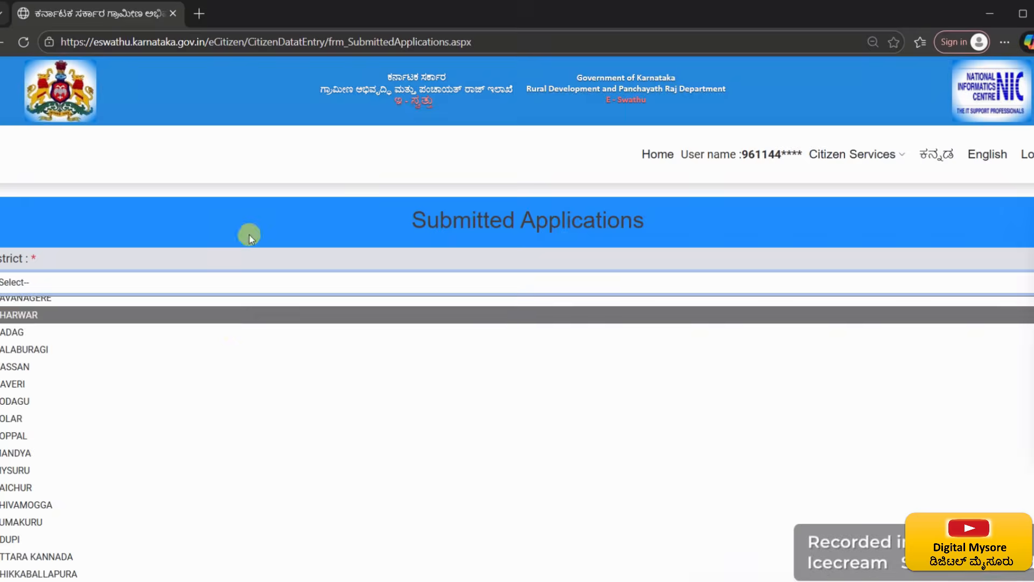
click(233, 478)
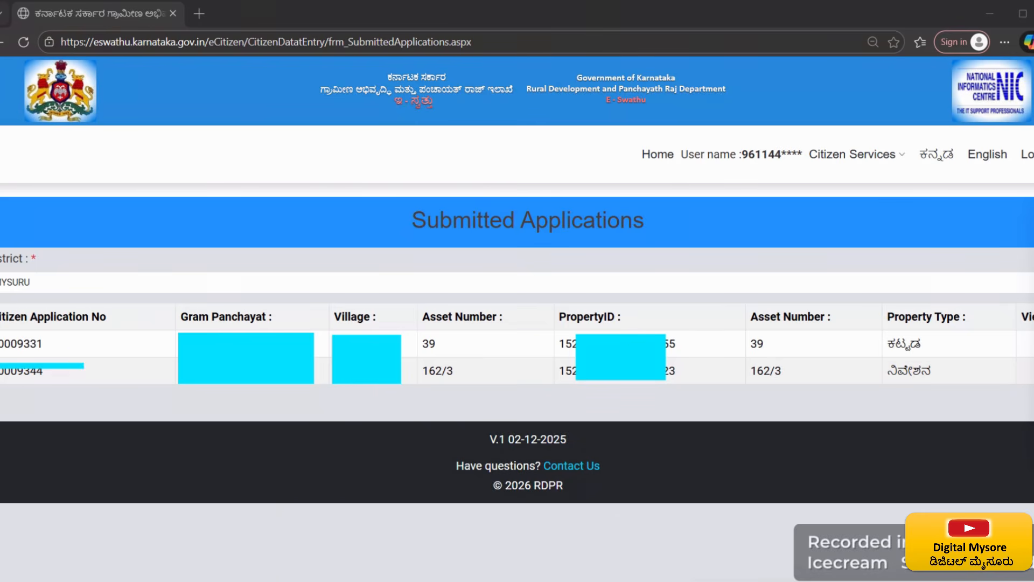
drag(57, 372, 3, 372)
click(59, 399)
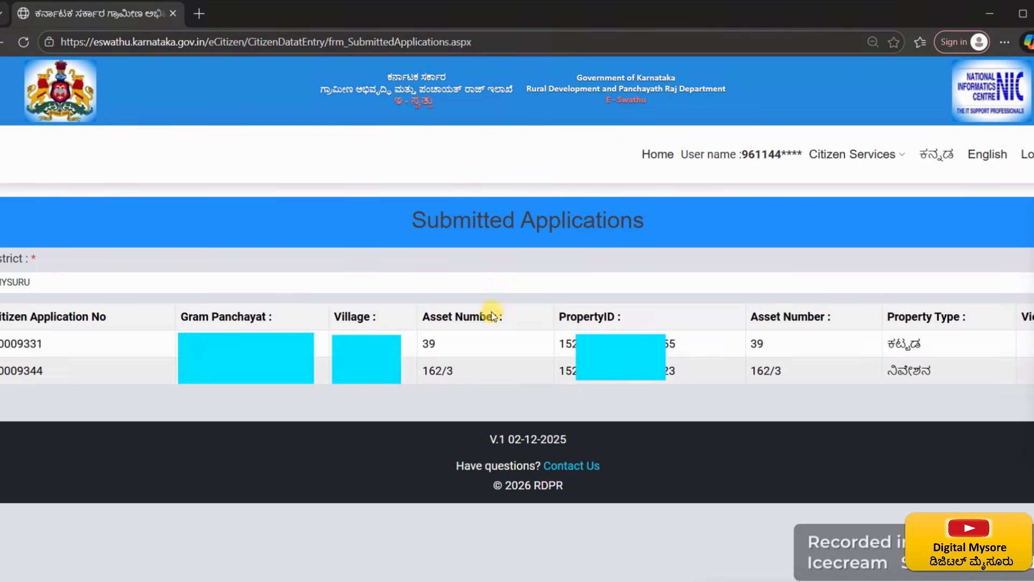
drag(409, 220, 664, 221)
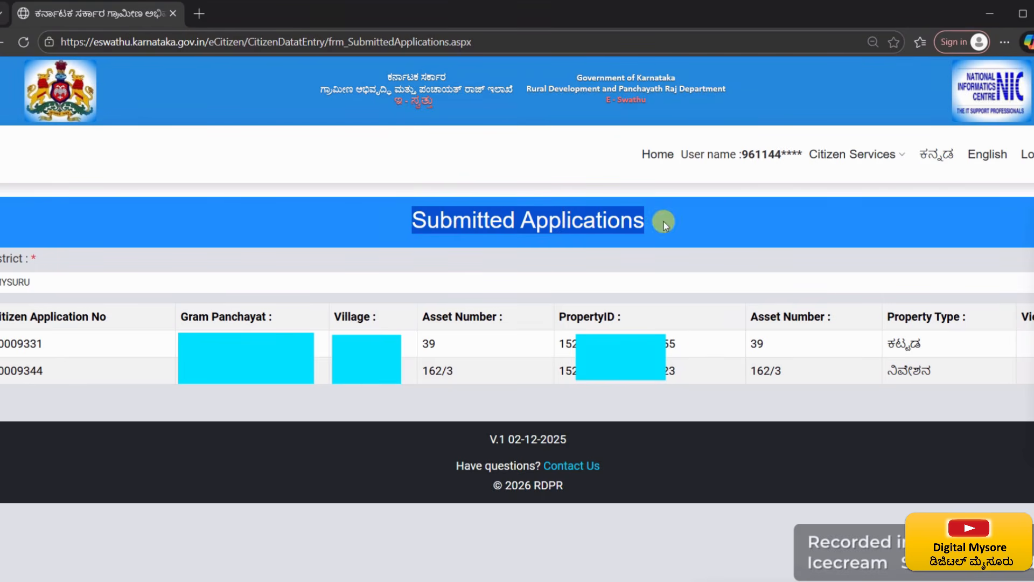
click(770, 480)
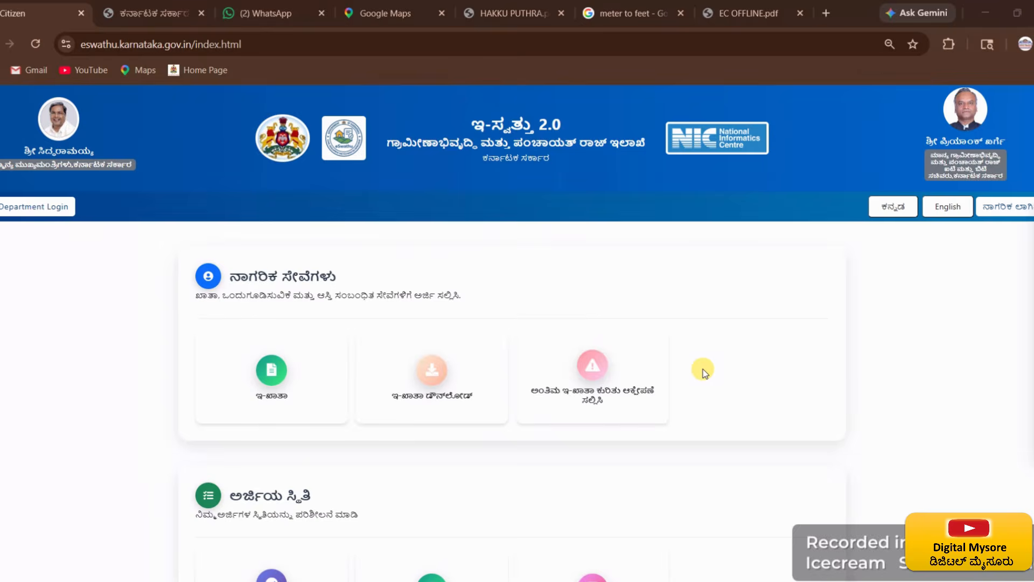
- Look through the citizen services and application status sections on the e-Swathu 2.0 home page
scroll(701, 370, down, 15)
scroll(765, 392, up, 6)
scroll(768, 395, up, 8)
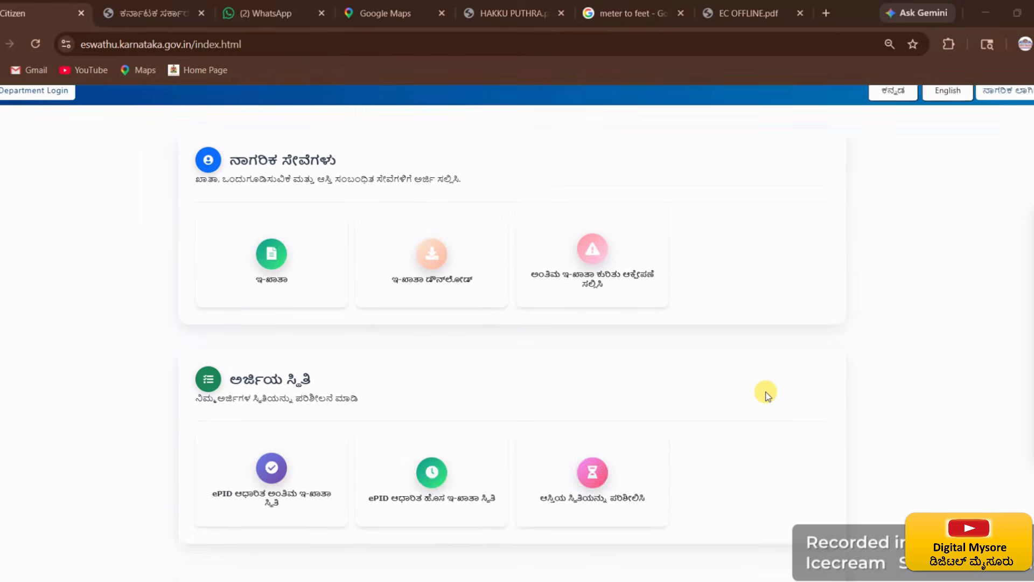